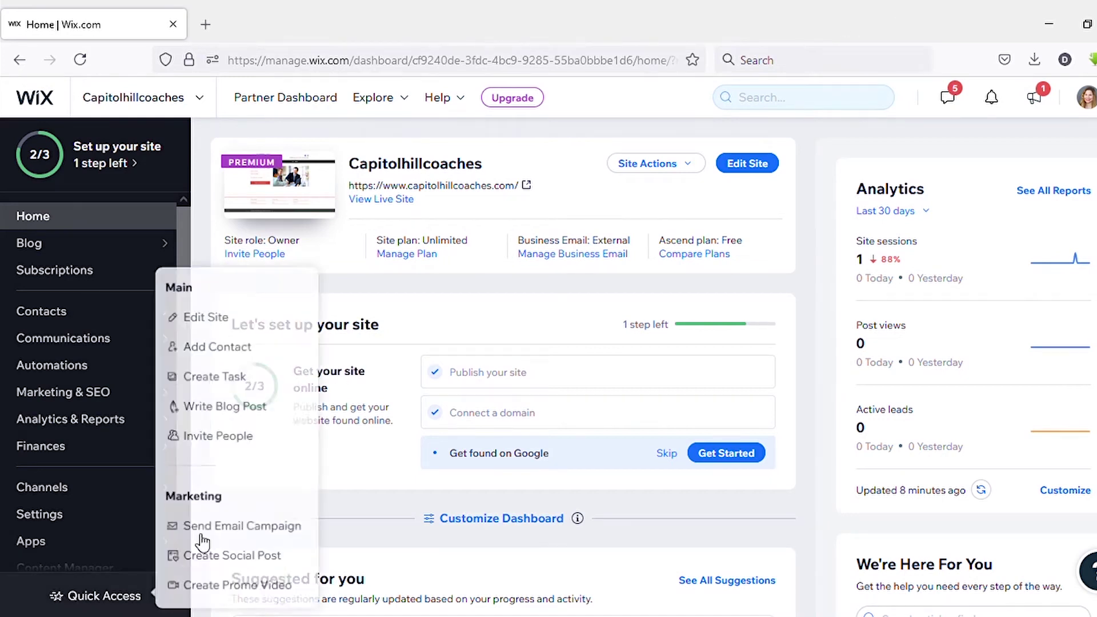
Dismiss the Quick Access shortcuts popup on the Capitolhillcoaches dashboard.
left_click(443, 340)
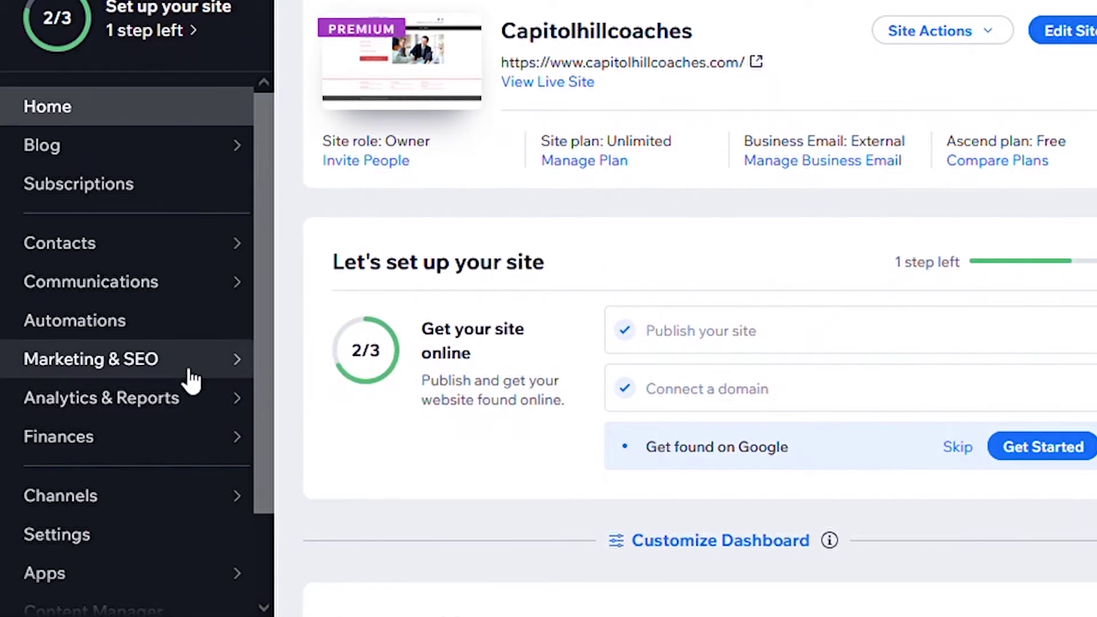
mouse_move(64, 392)
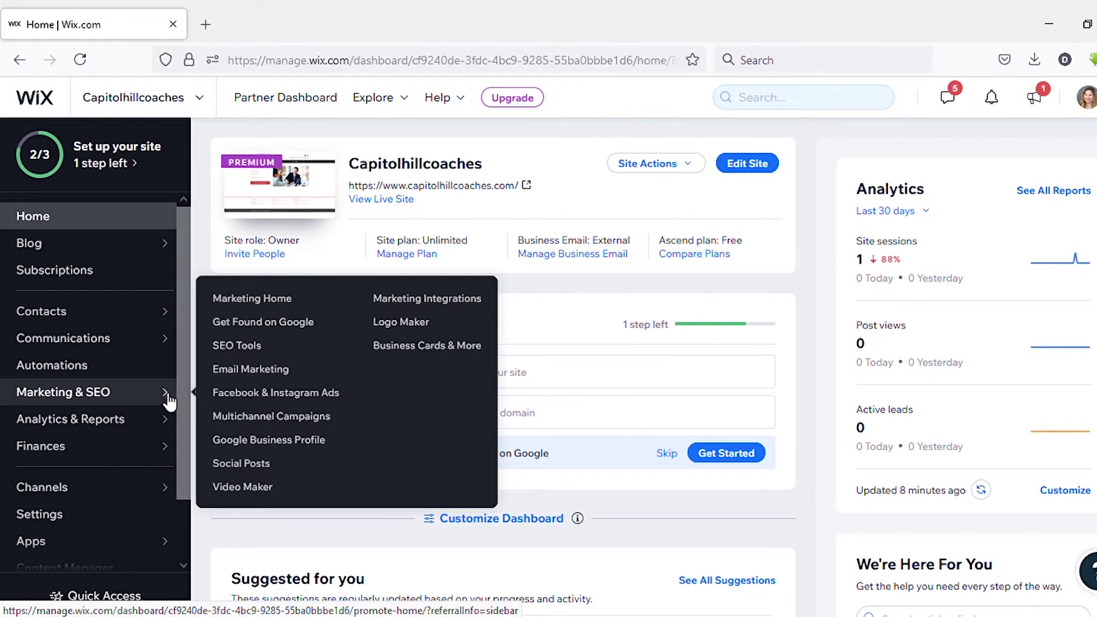
Go through Marketing Home and SEO Tools to the Site Verification page.
left_click(169, 402)
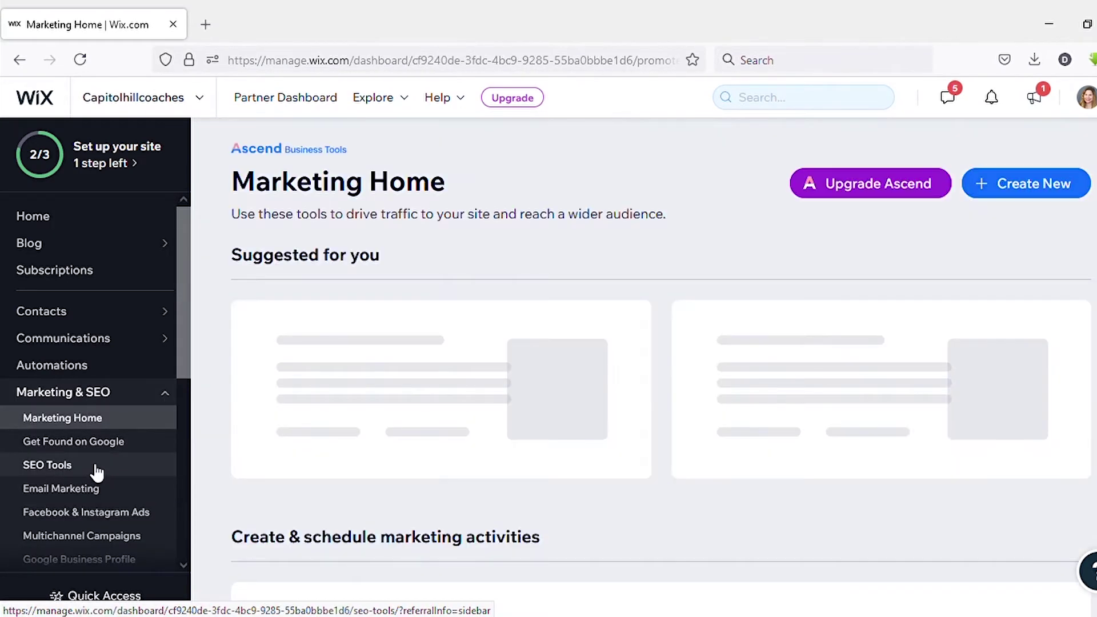
left_click(96, 466)
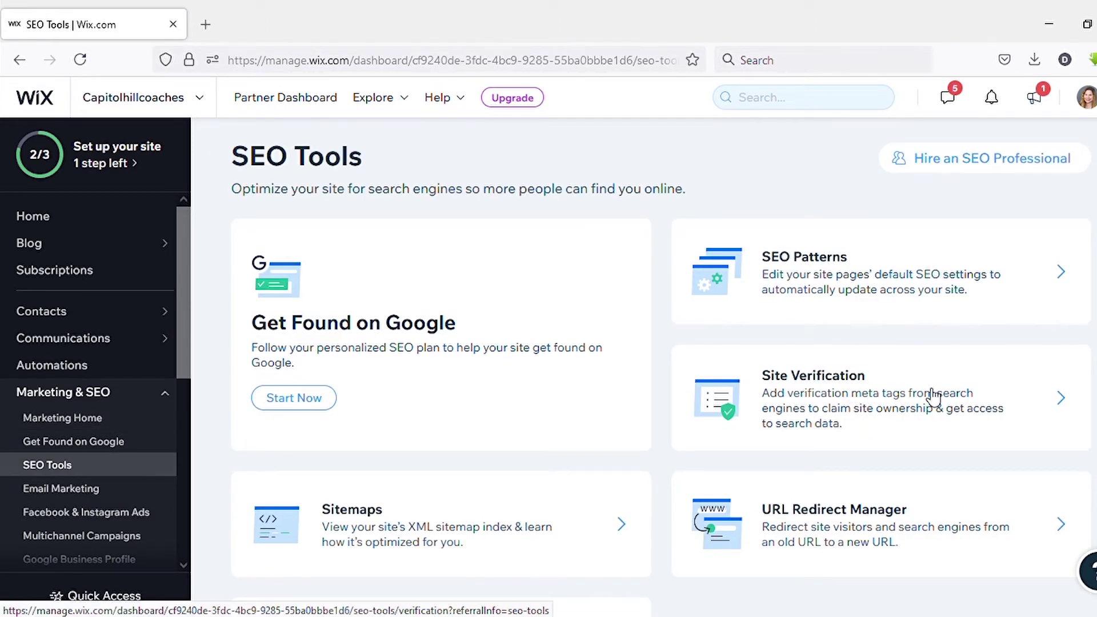
left_click(987, 400)
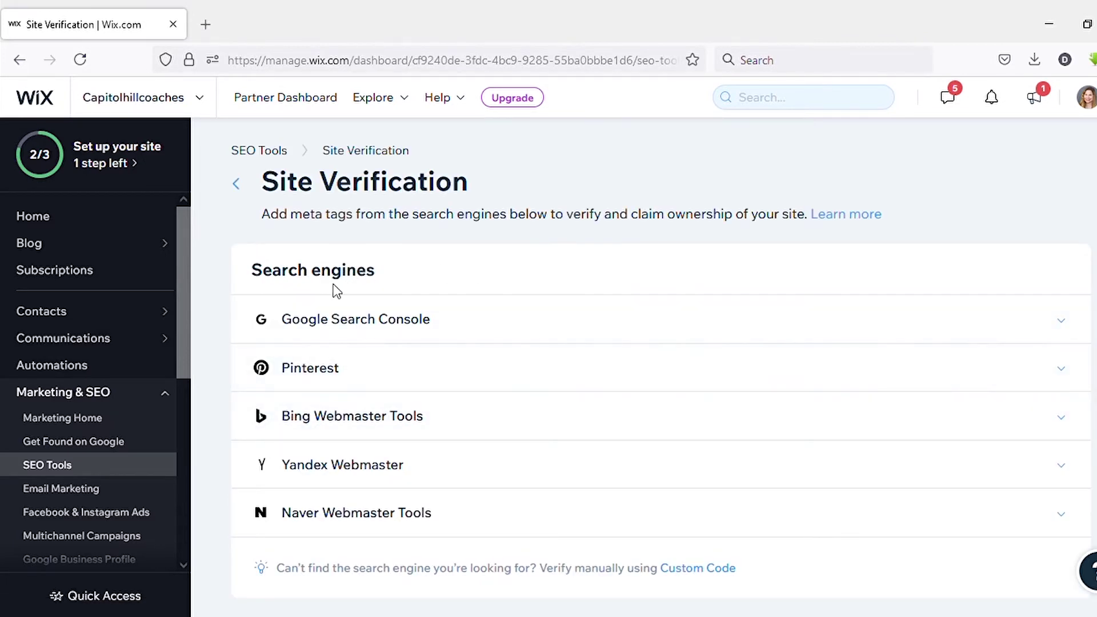
Expand the Google Search Console verification row and launch Search Console in a new tab.
left_click(411, 331)
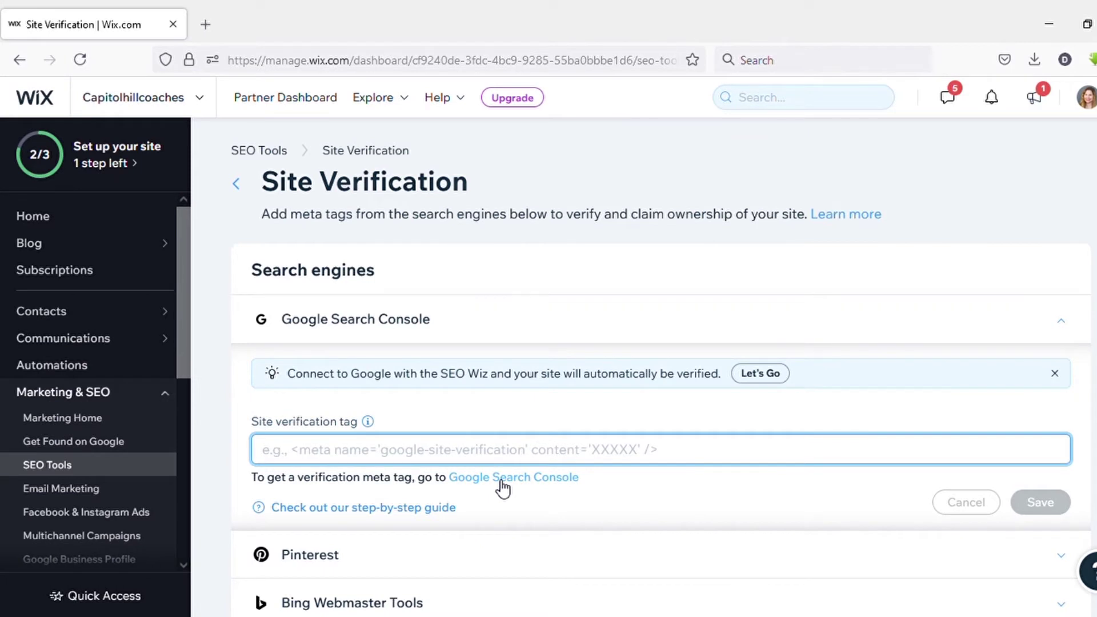
left_click(501, 483)
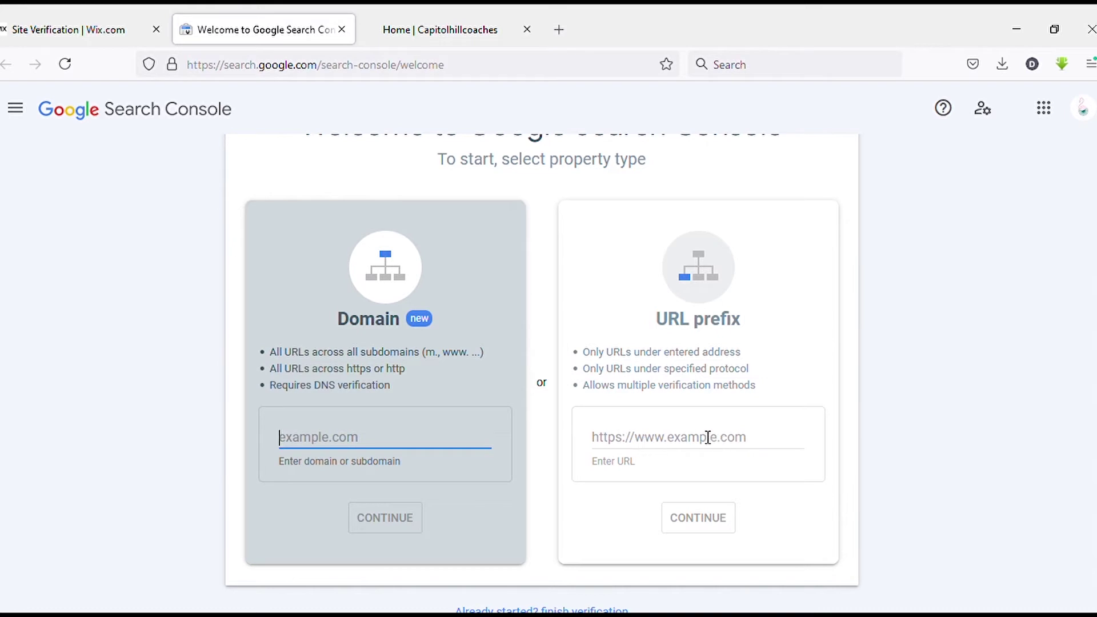
left_click(425, 35)
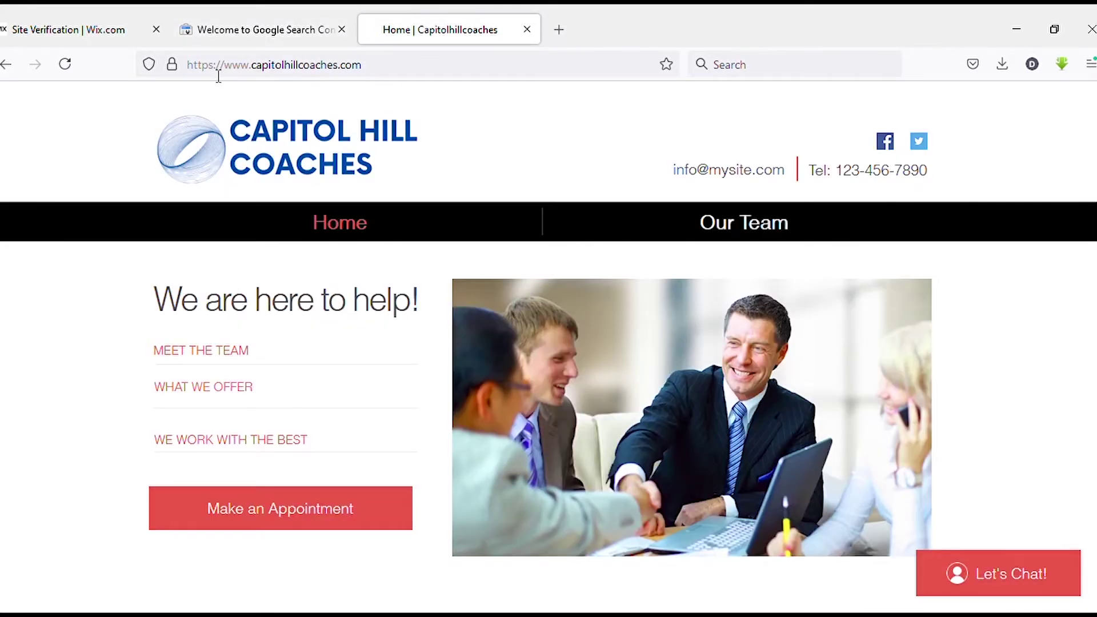
left_click_drag(370, 74, 229, 73)
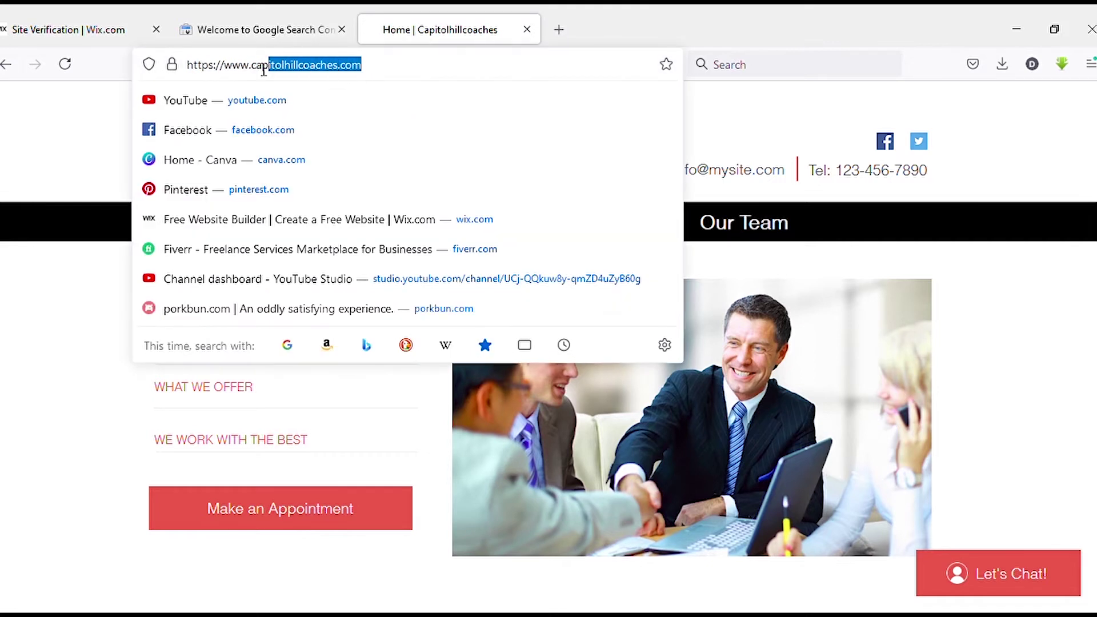
key("Escape")
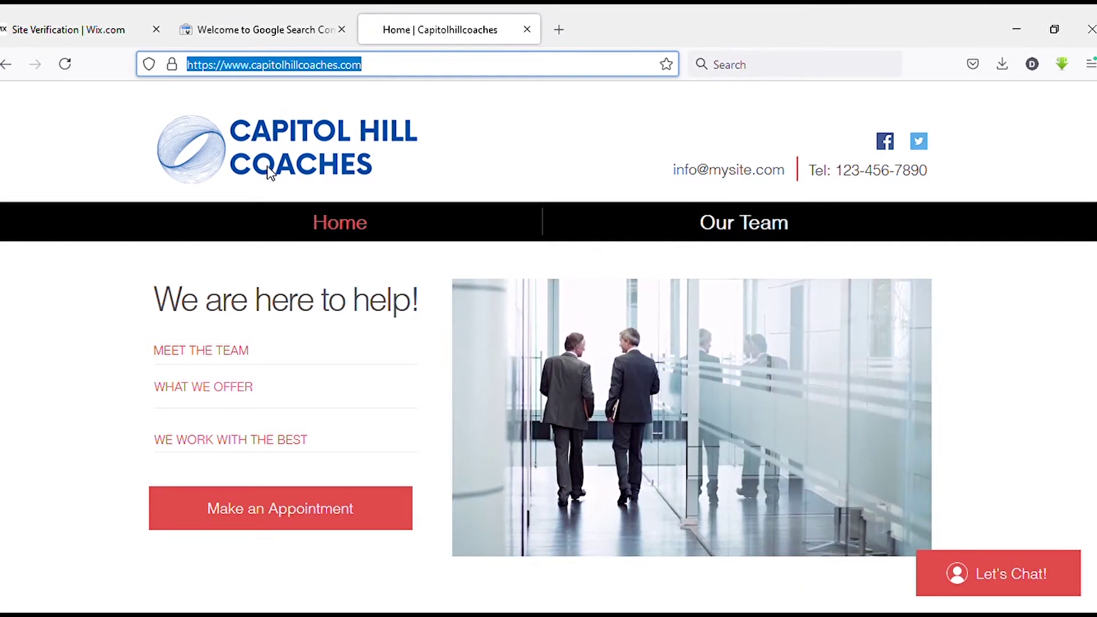
left_click(275, 31)
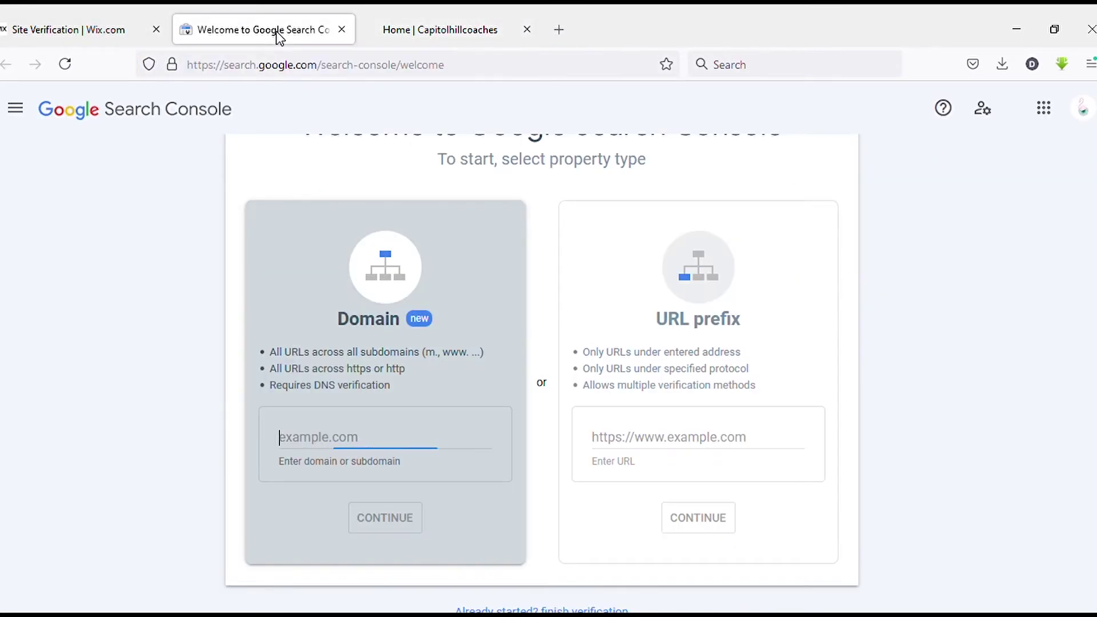
left_click(627, 446)
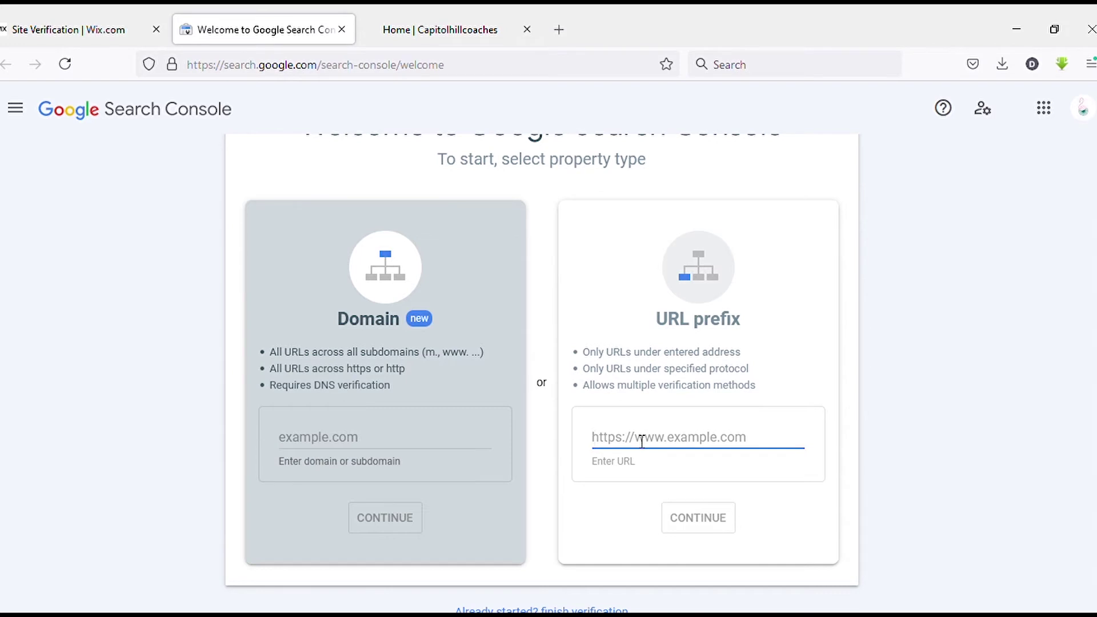
type("https://www.capitolhillcoaches.com/")
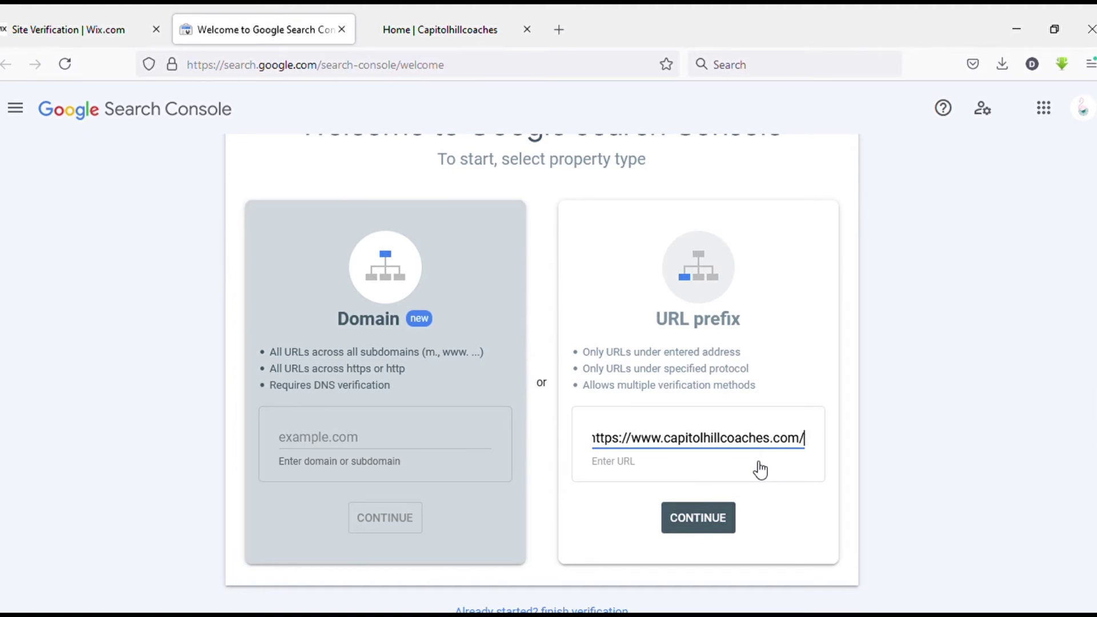
left_click(707, 511)
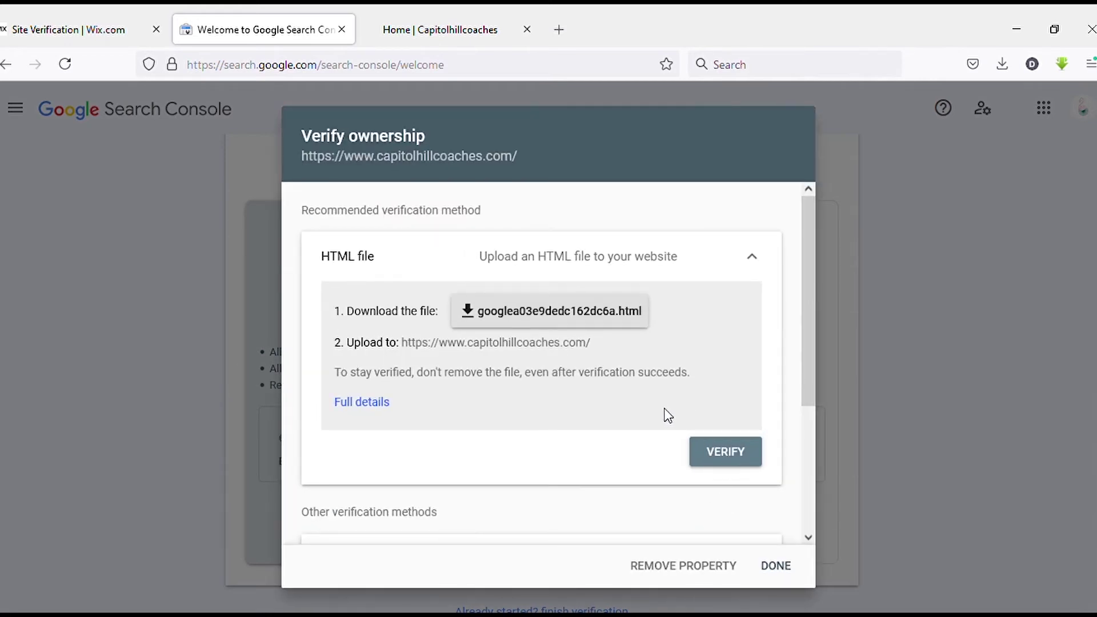
Copy the HTML tag verification meta tag and switch back to Wix.
scroll(674, 383, "down", 3)
scroll(679, 381, "up", 3)
scroll(429, 354, "down", 3)
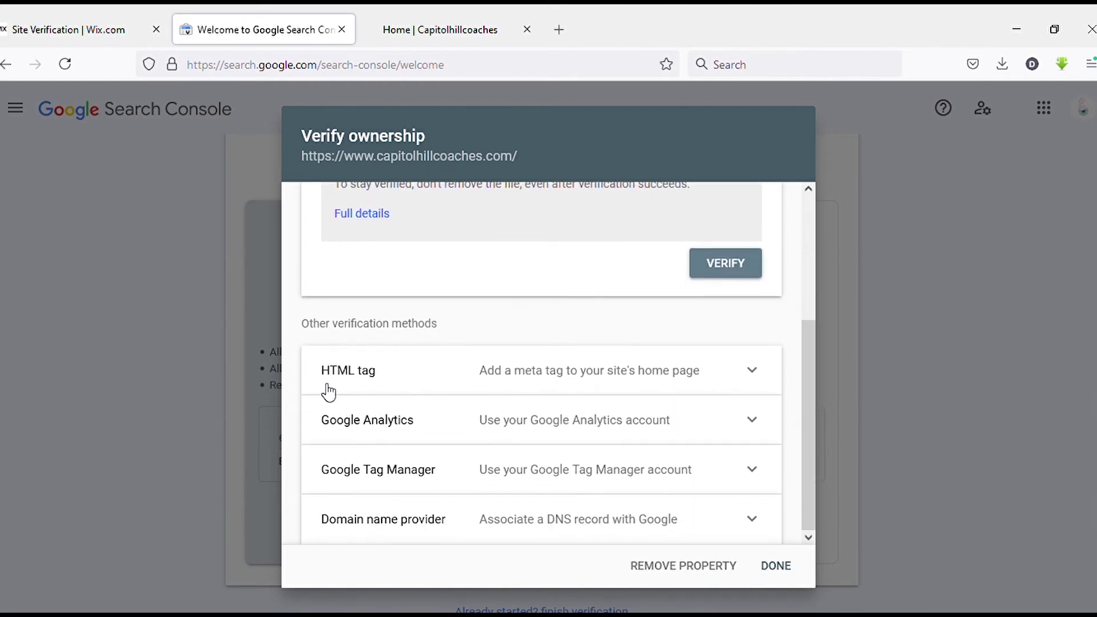
left_click(759, 383)
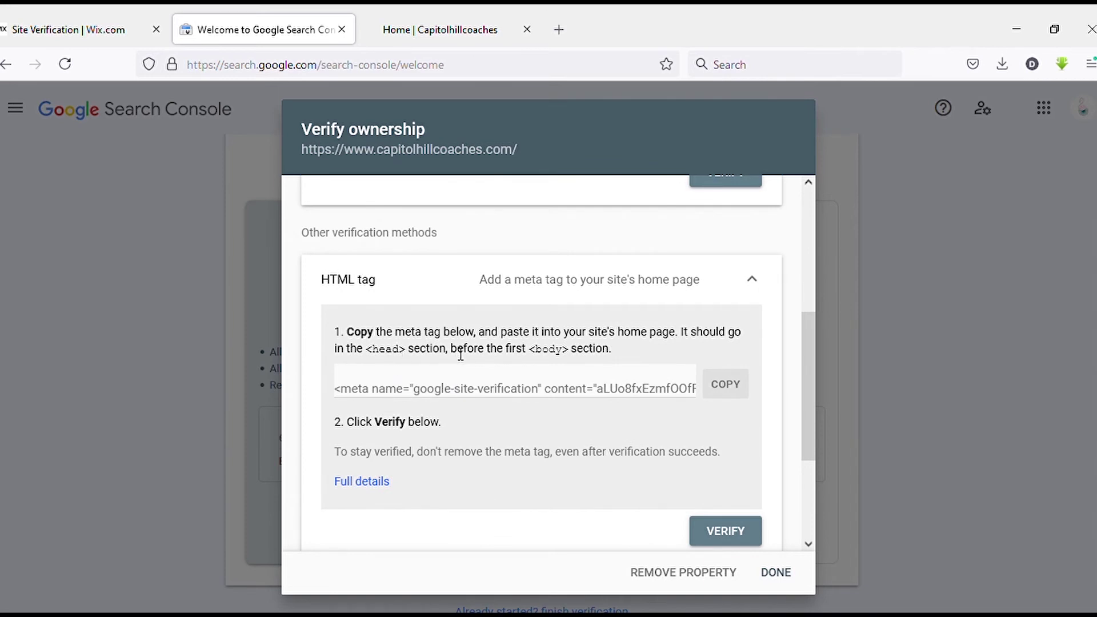
left_click(727, 392)
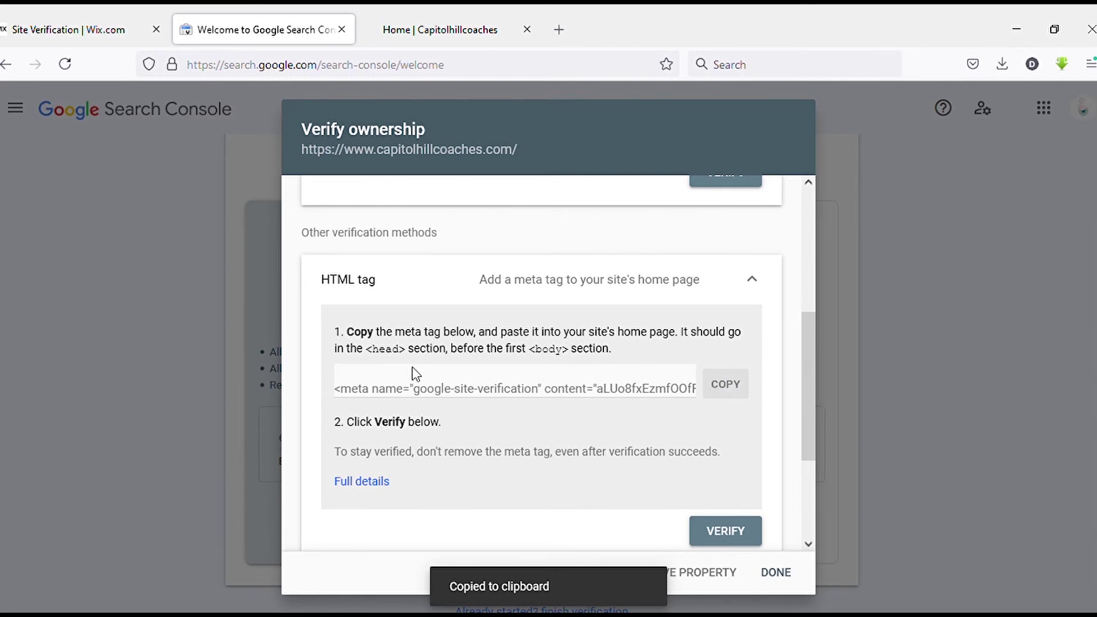
left_click(83, 20)
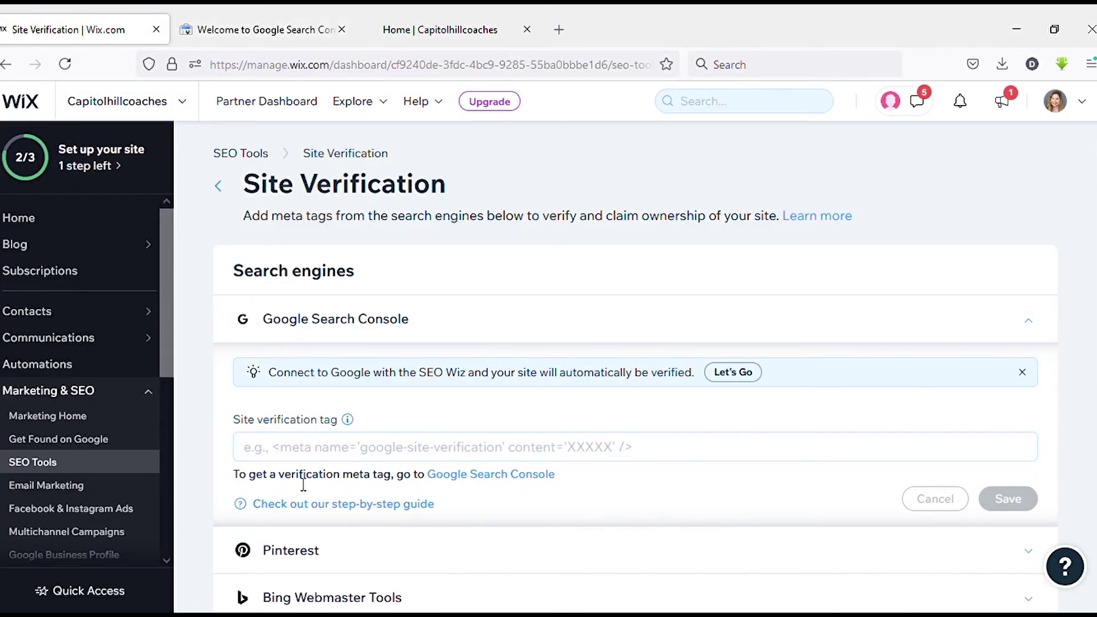
Paste Google's meta tag into the Site verification tag field and save it.
left_click(303, 455)
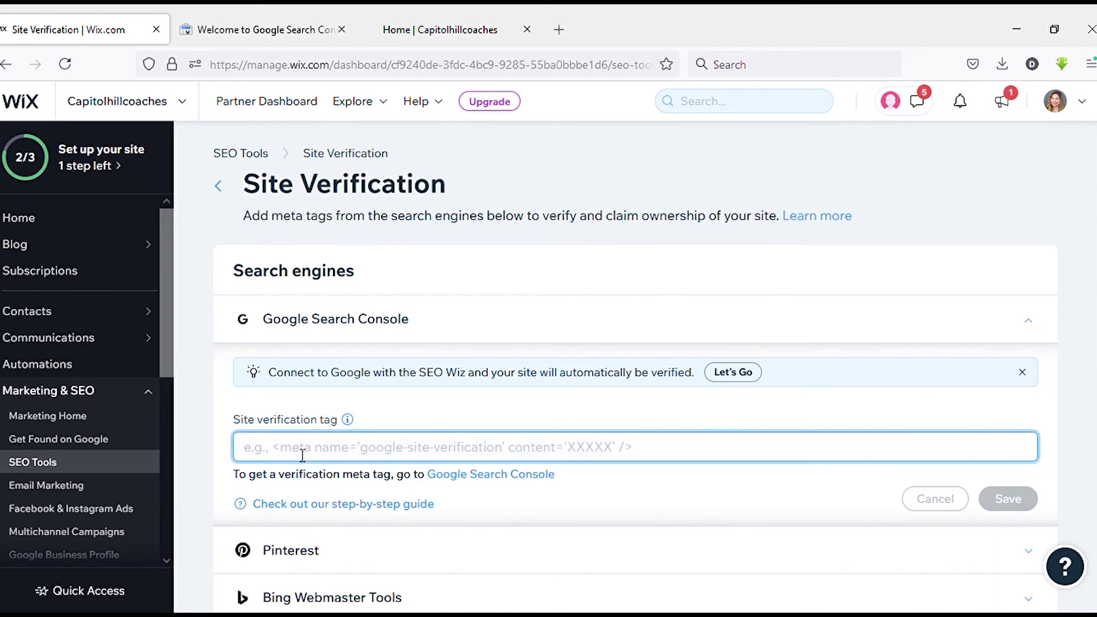
key("ctrl+v")
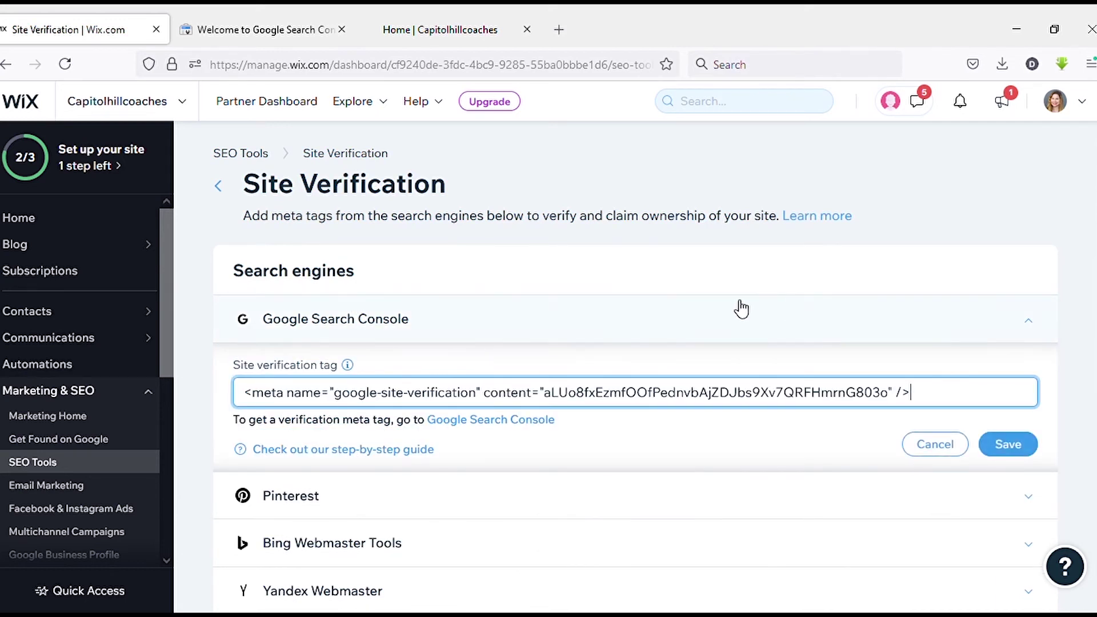
left_click(1018, 456)
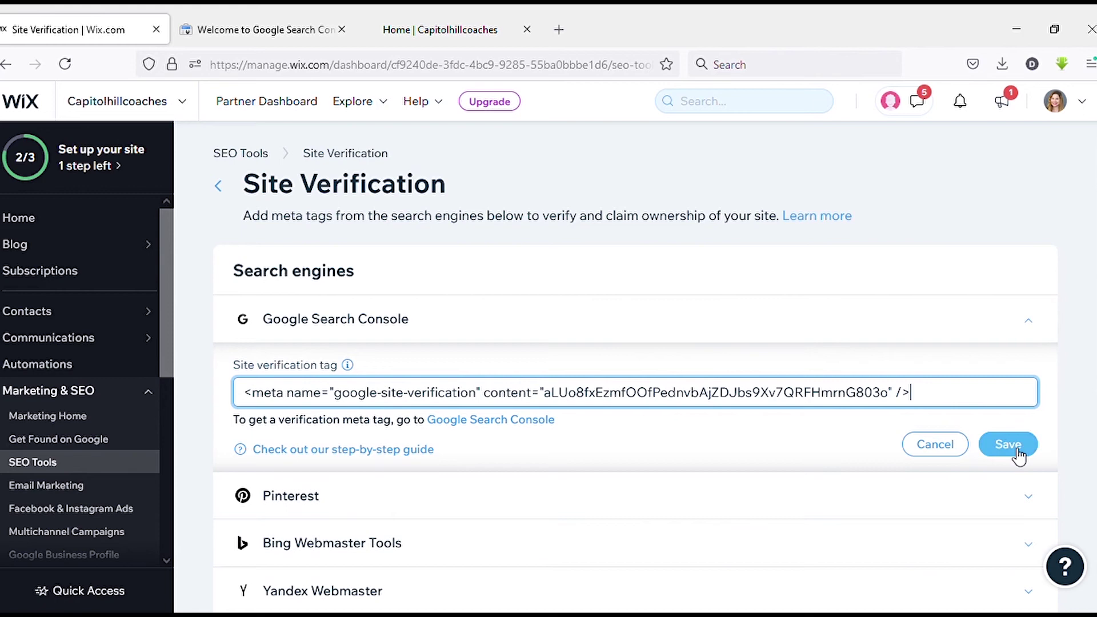
left_click(1009, 445)
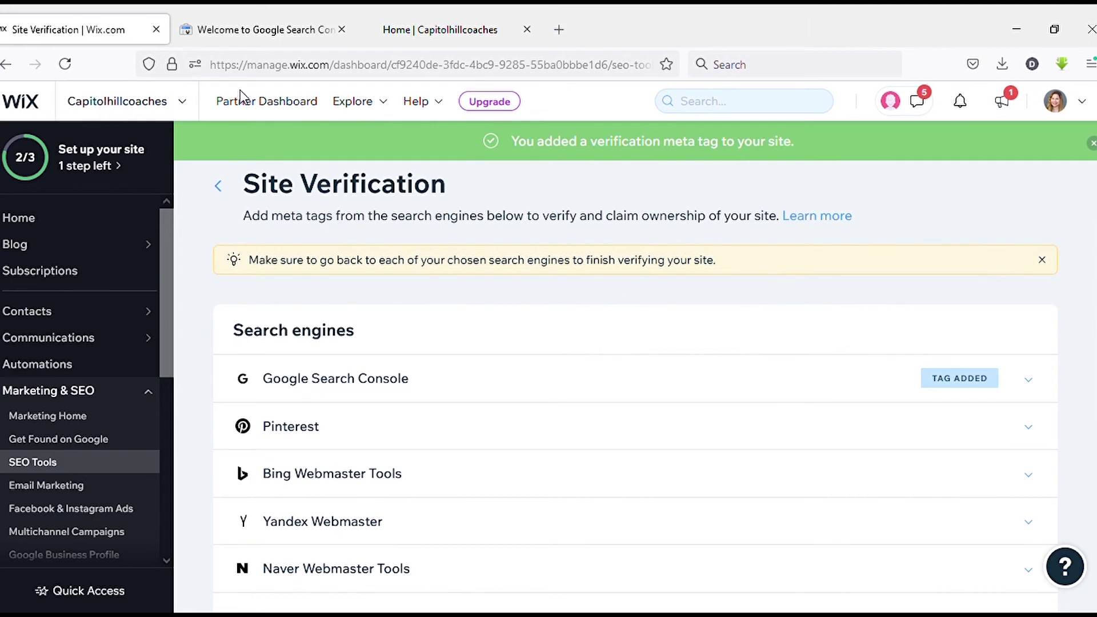
Verify ownership via the HTML tag and go to the verified property.
left_click(275, 33)
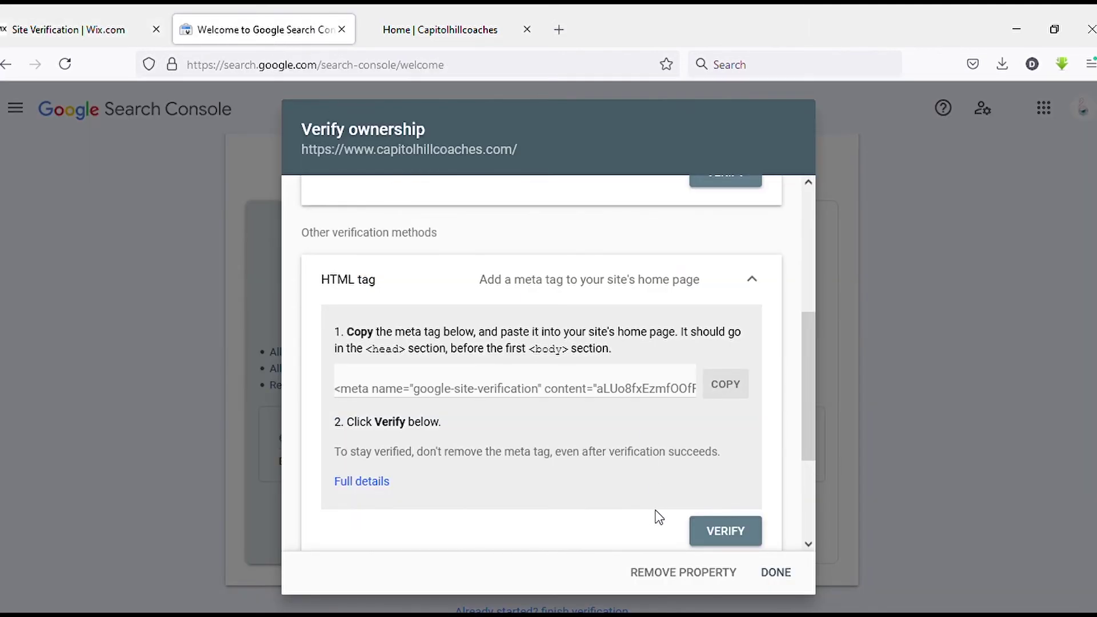
left_click(724, 544)
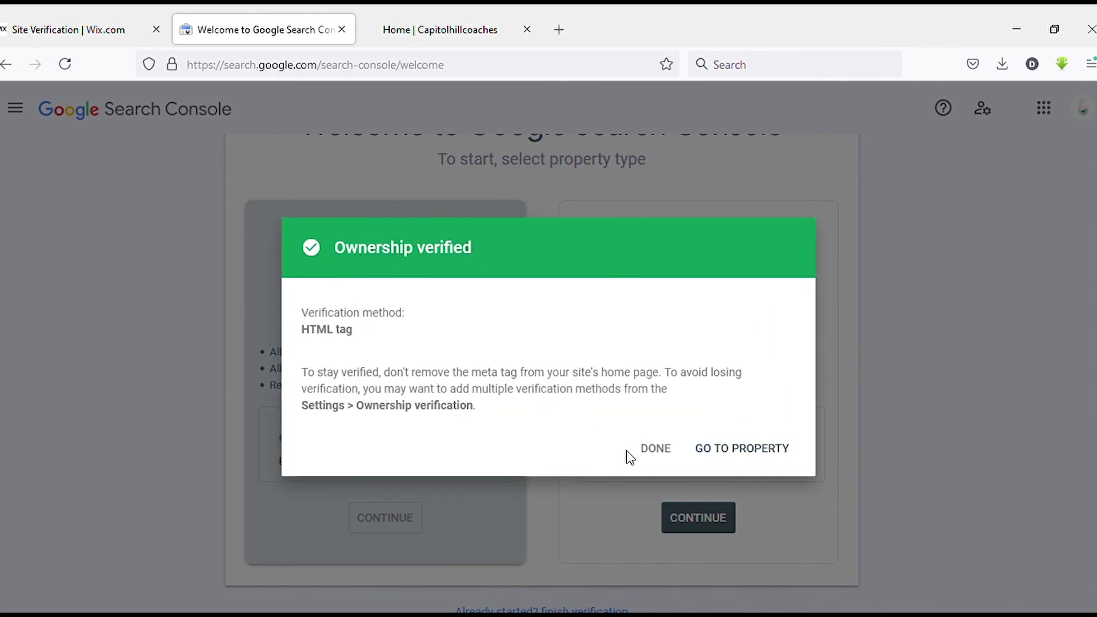
left_click(732, 455)
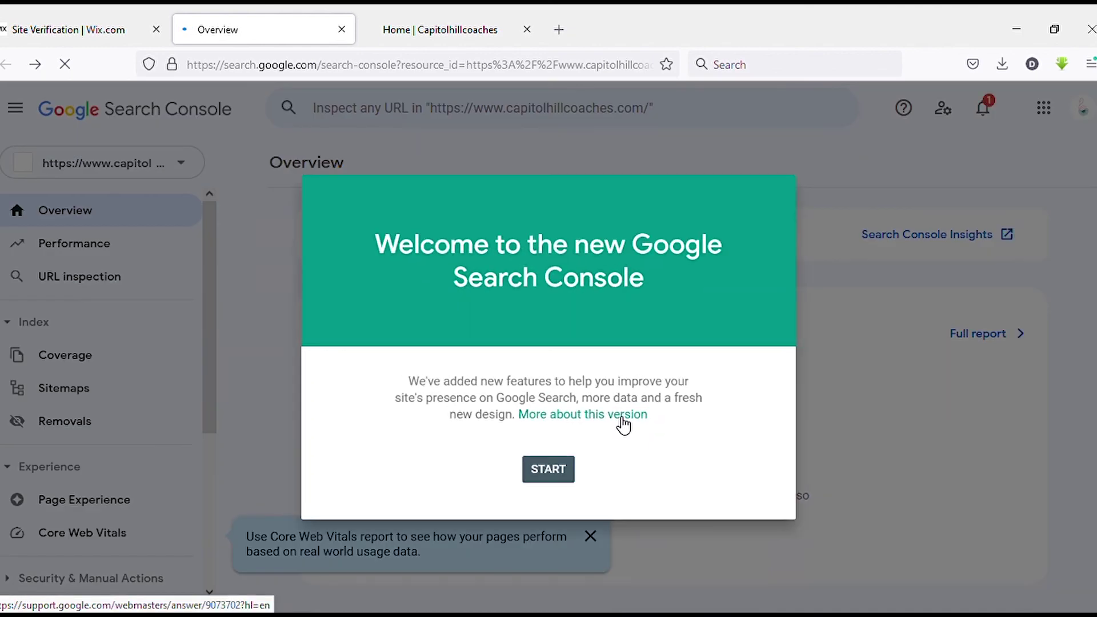
Dismiss the welcome dialog, the Core Web Vitals tip and the Overview tip.
left_click(549, 469)
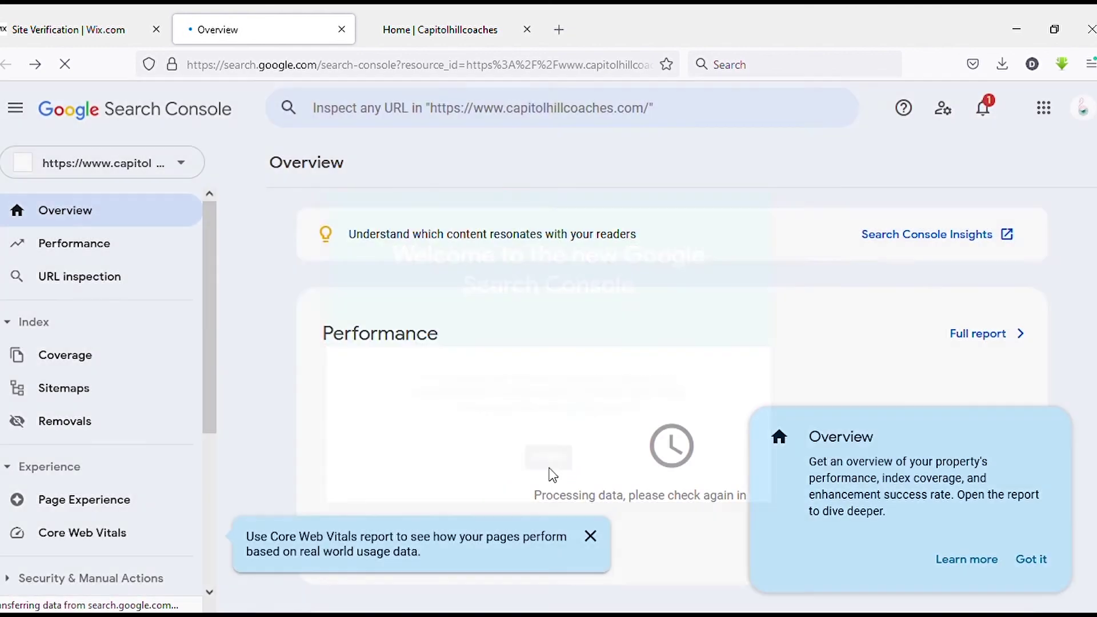
scroll(742, 383, "down", 5)
scroll(739, 377, "up", 4)
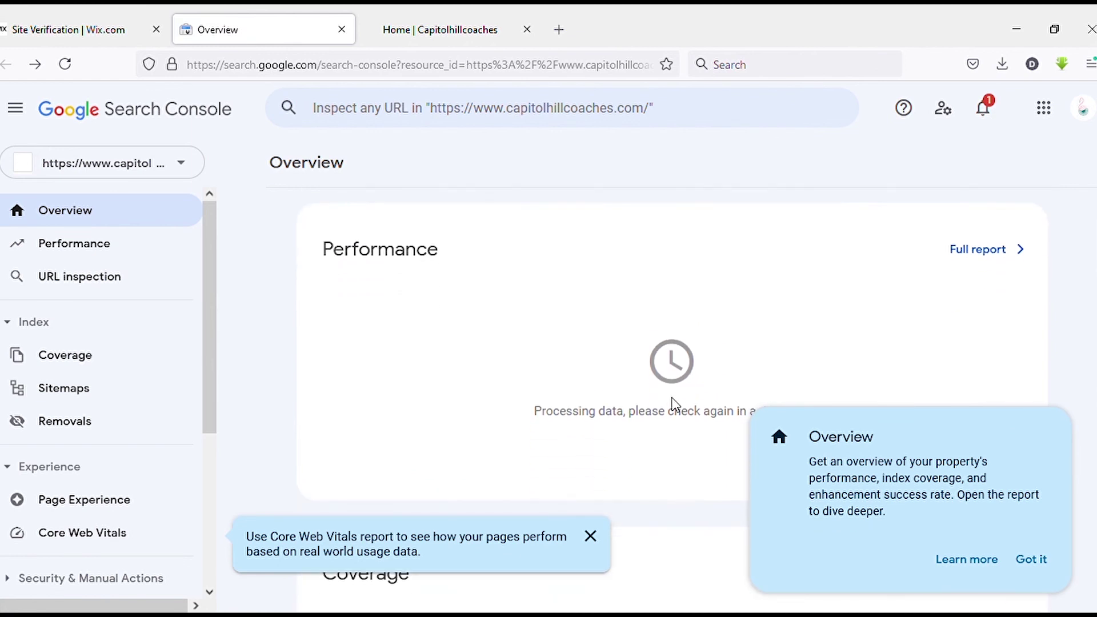
left_click(590, 536)
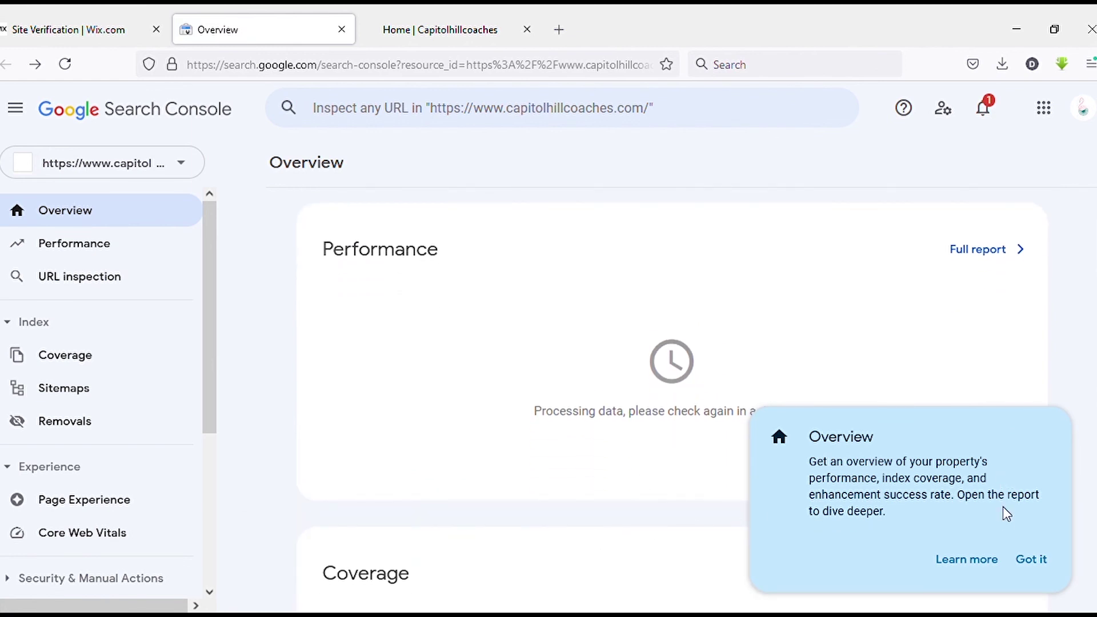
left_click(1033, 559)
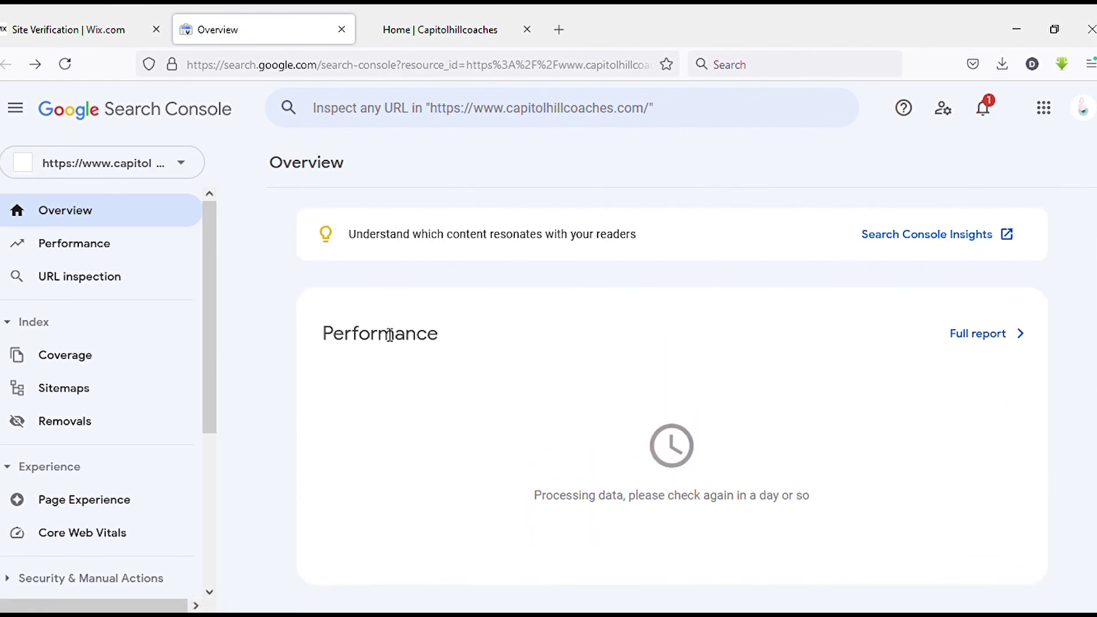